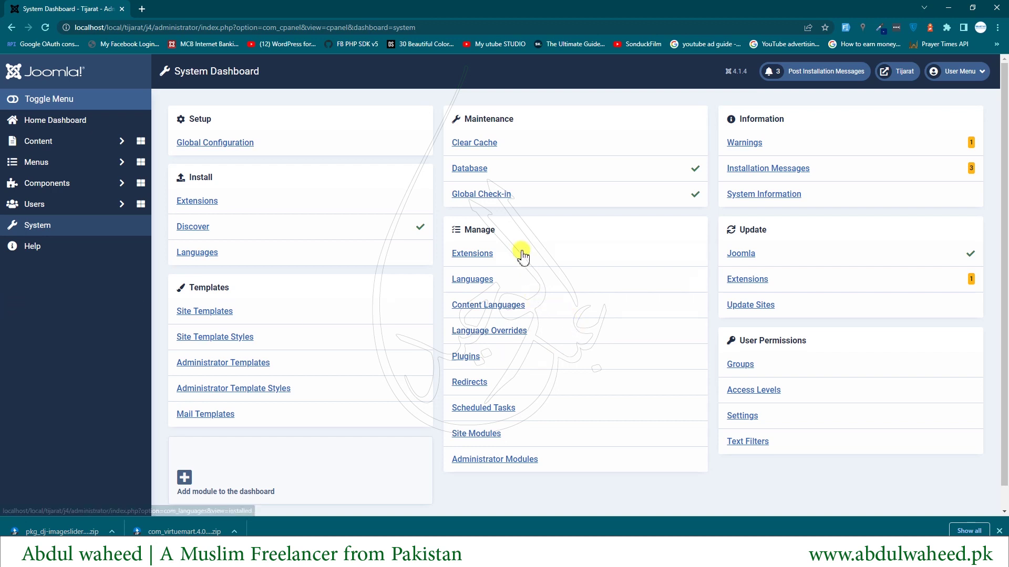
# Open the extension manager from the System dashboard and go to the page for installing extensions.
pyautogui.moveTo(459, 234); pyautogui.dragTo(503, 229)
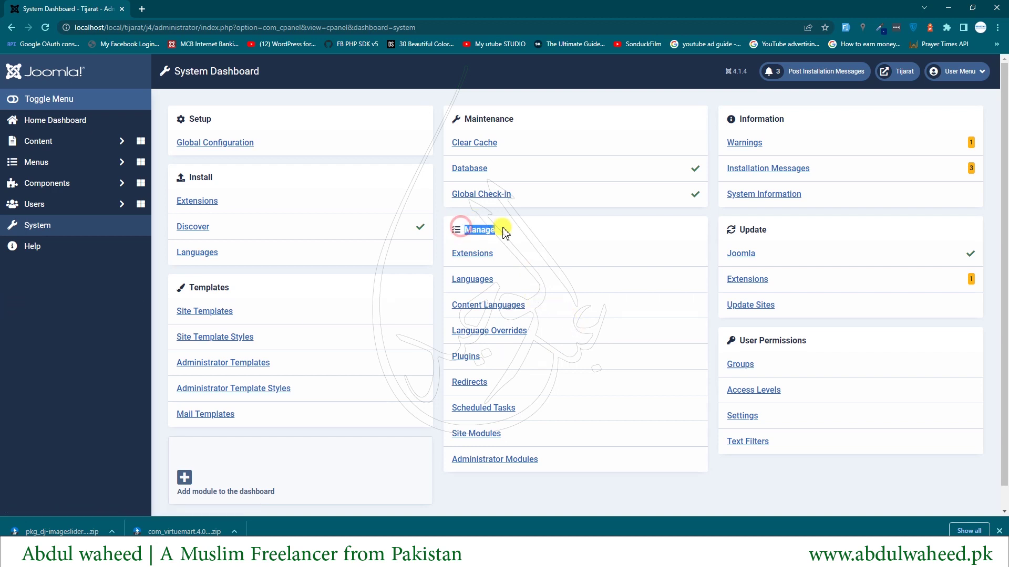
pyautogui.click(464, 256)
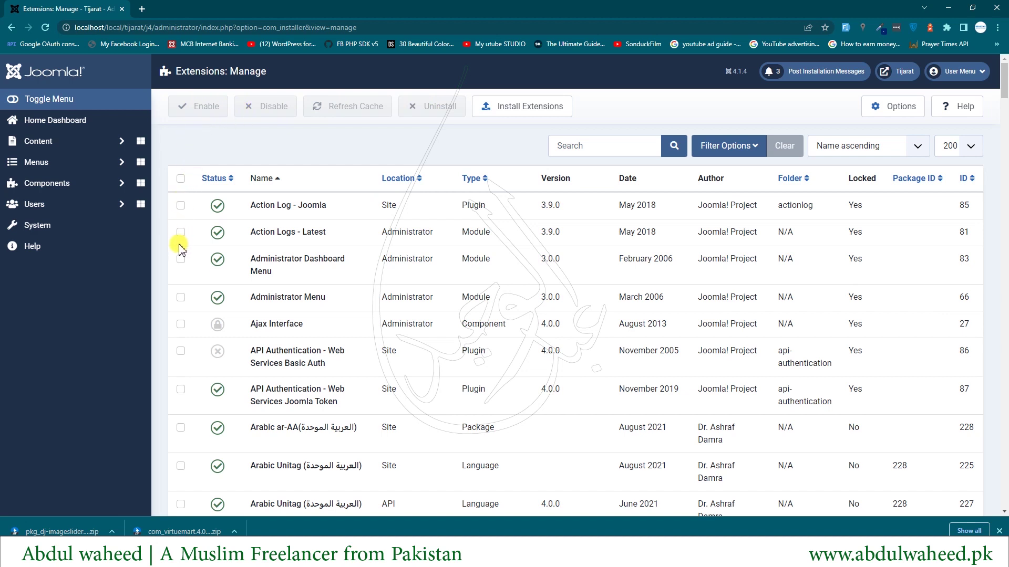
pyautogui.click(181, 205)
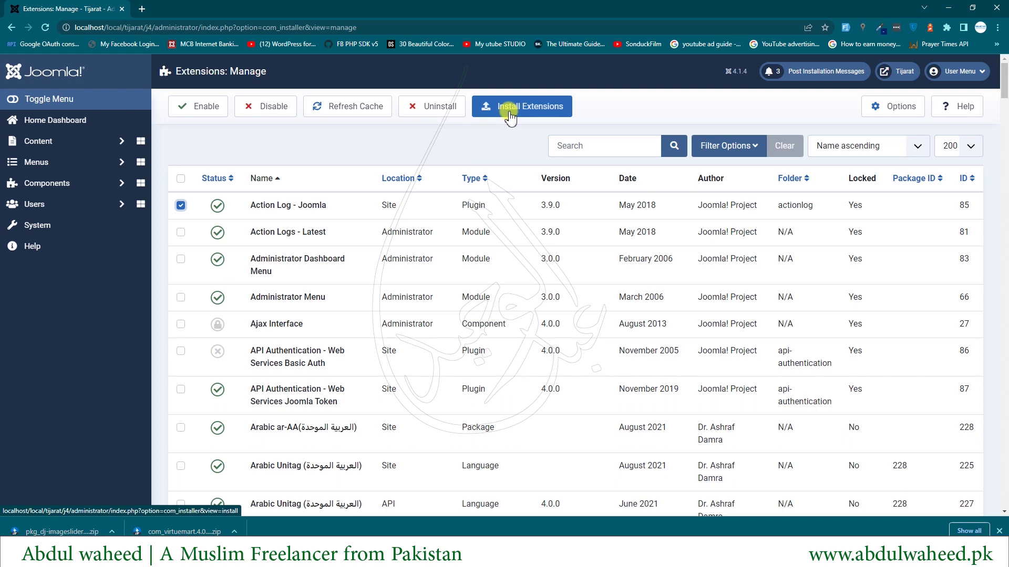
pyautogui.click(181, 205)
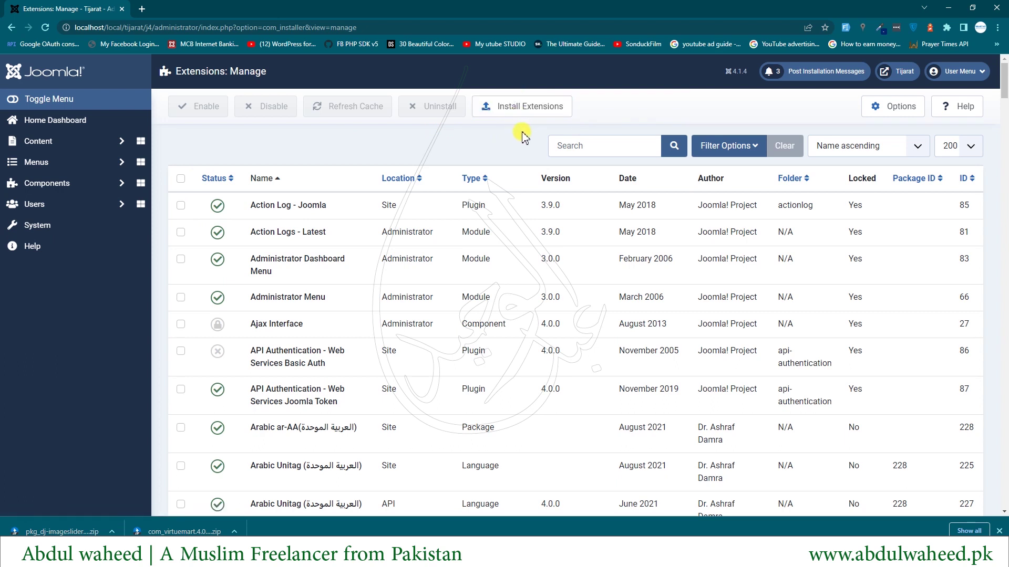
pyautogui.click(523, 109)
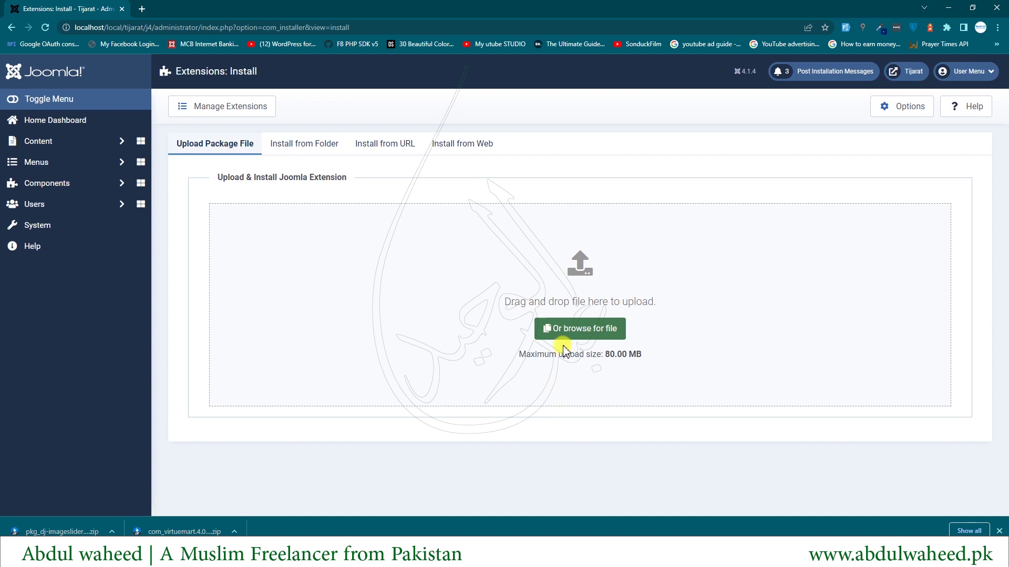
# Look through the options for installing an extension from a folder, from a URL and from the web.
pyautogui.click(306, 146)
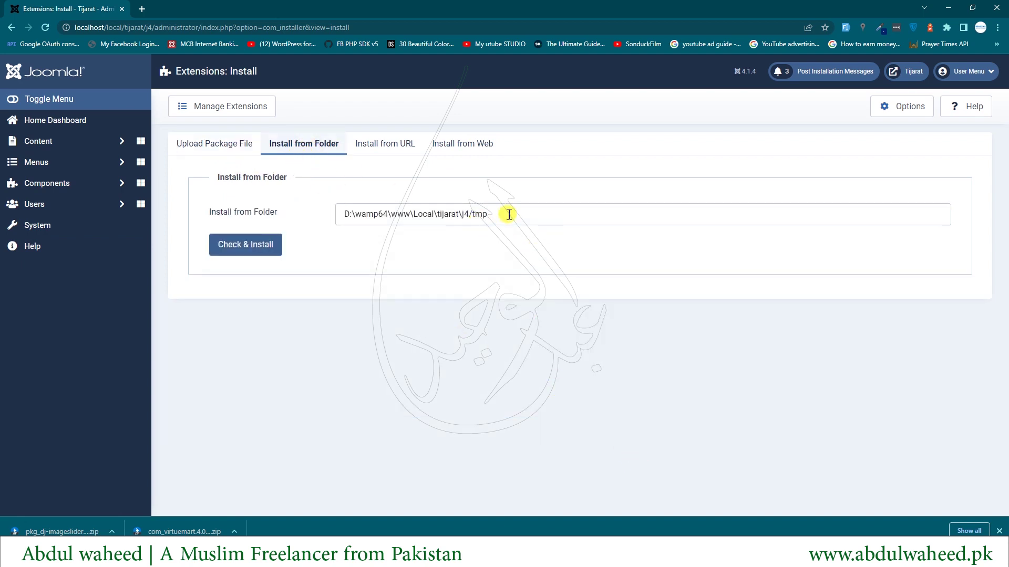
pyautogui.moveTo(508, 214); pyautogui.dragTo(322, 227)
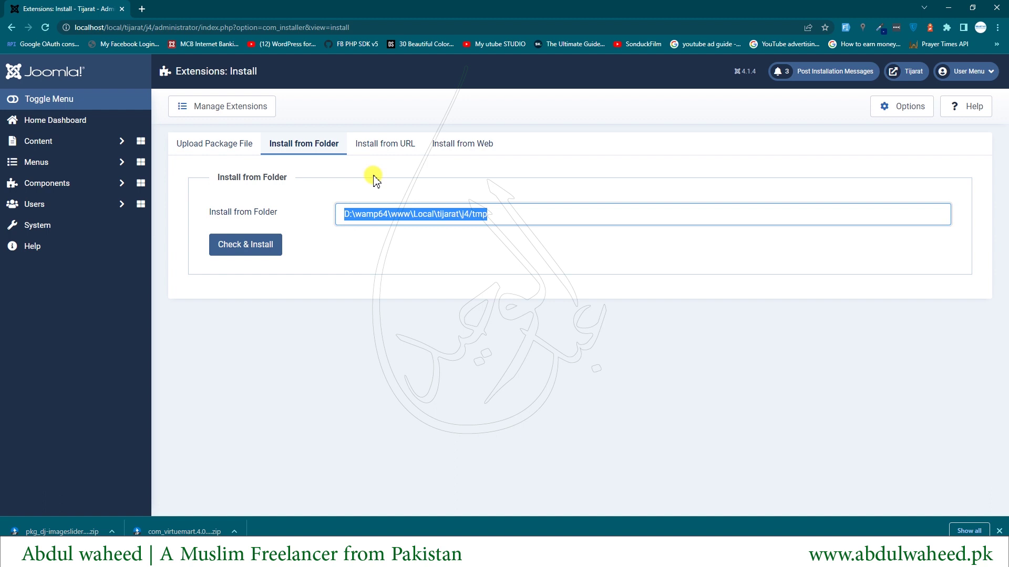
pyautogui.click(374, 143)
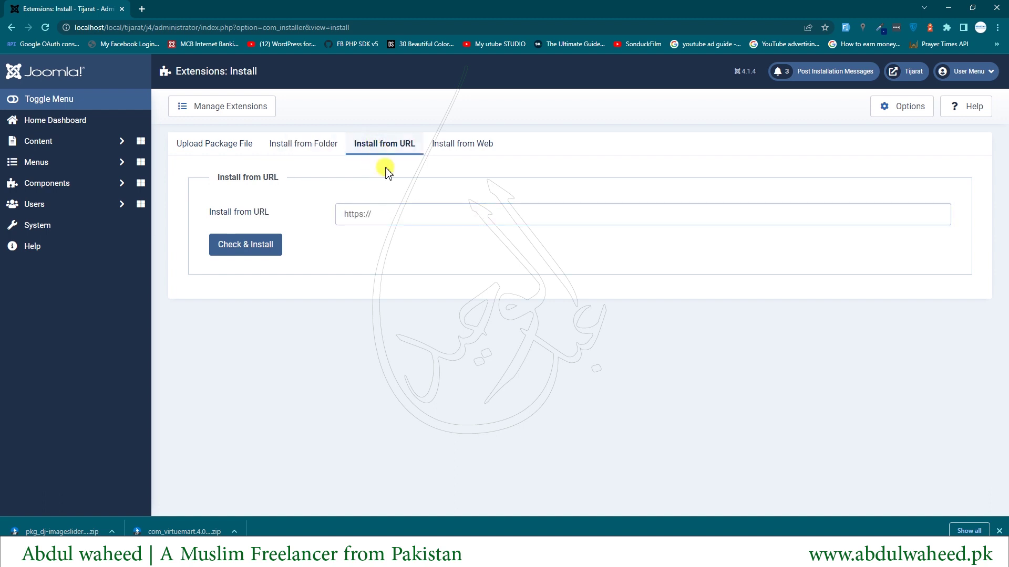
pyautogui.click(386, 210)
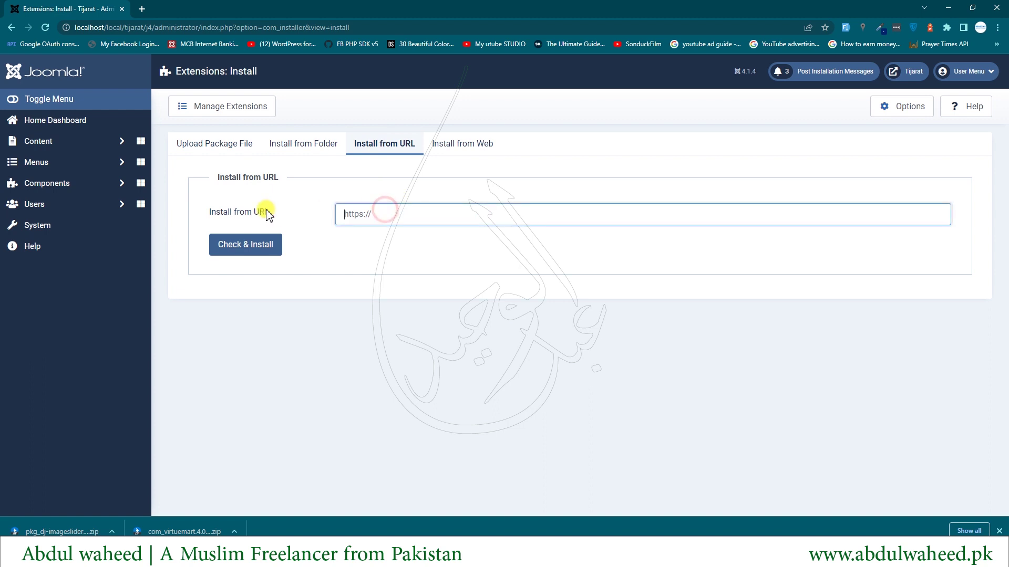
pyautogui.click(449, 146)
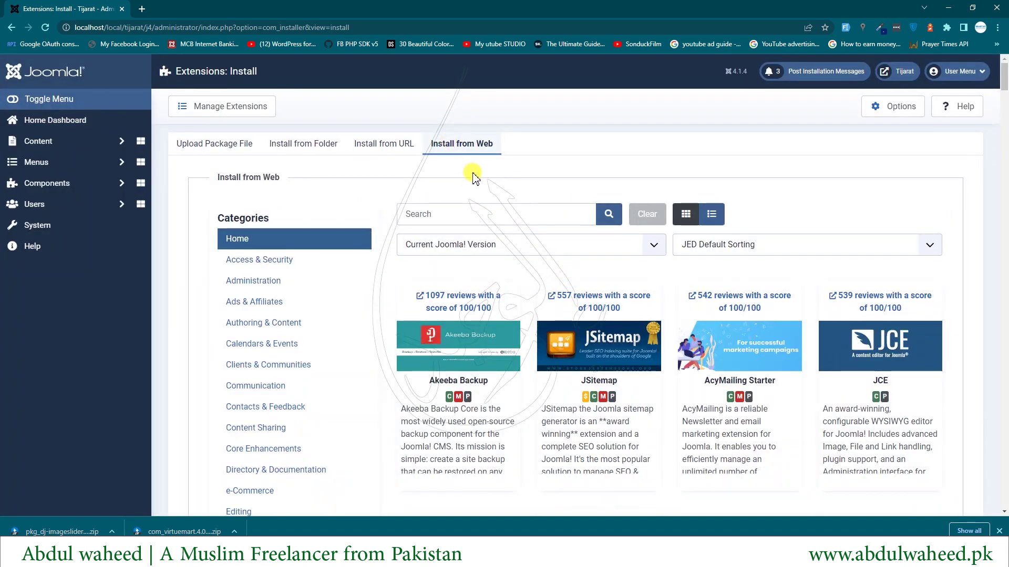
pyautogui.click(415, 212)
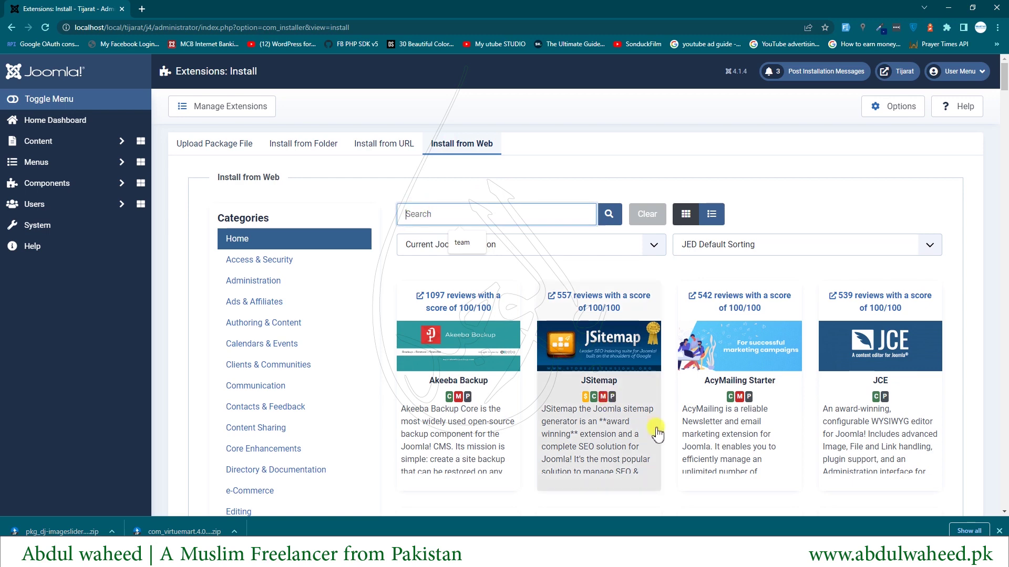
pyautogui.click(559, 163)
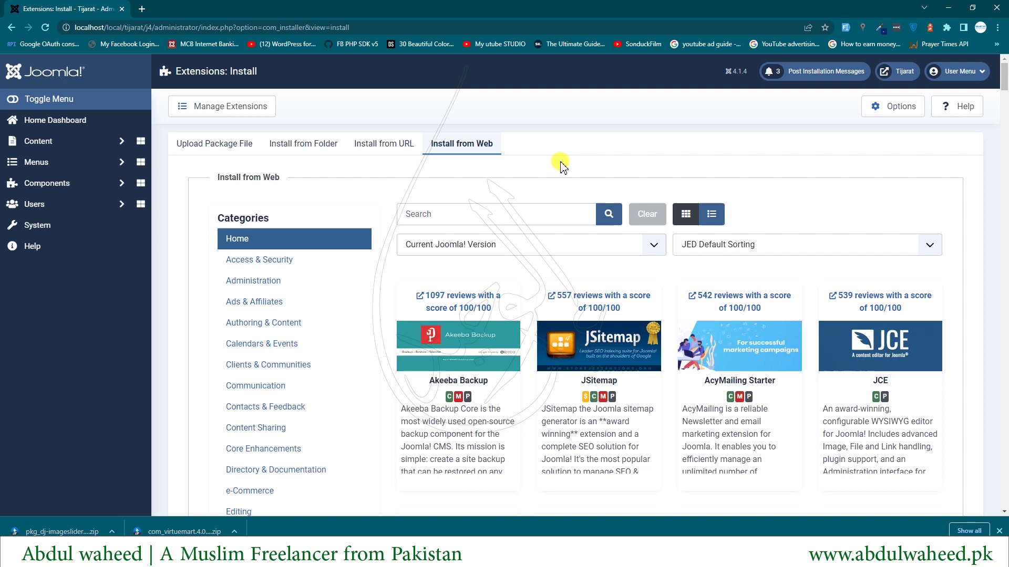
# Install the extension by uploading the package file pkg_dj-imageslider-AIO_4.3.zip from the Downloads folder.
pyautogui.click(201, 153)
pyautogui.click(570, 331)
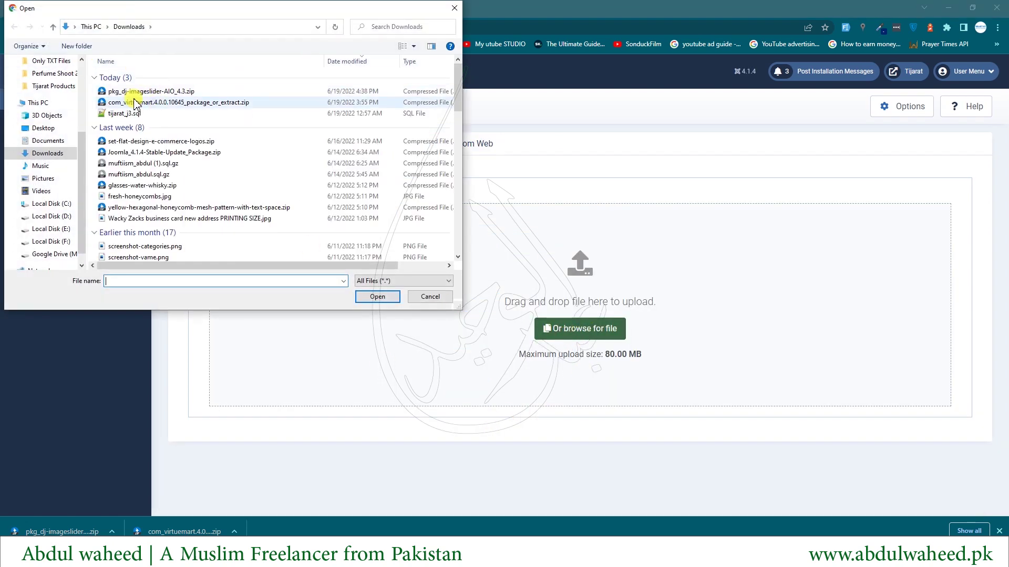
pyautogui.click(136, 95)
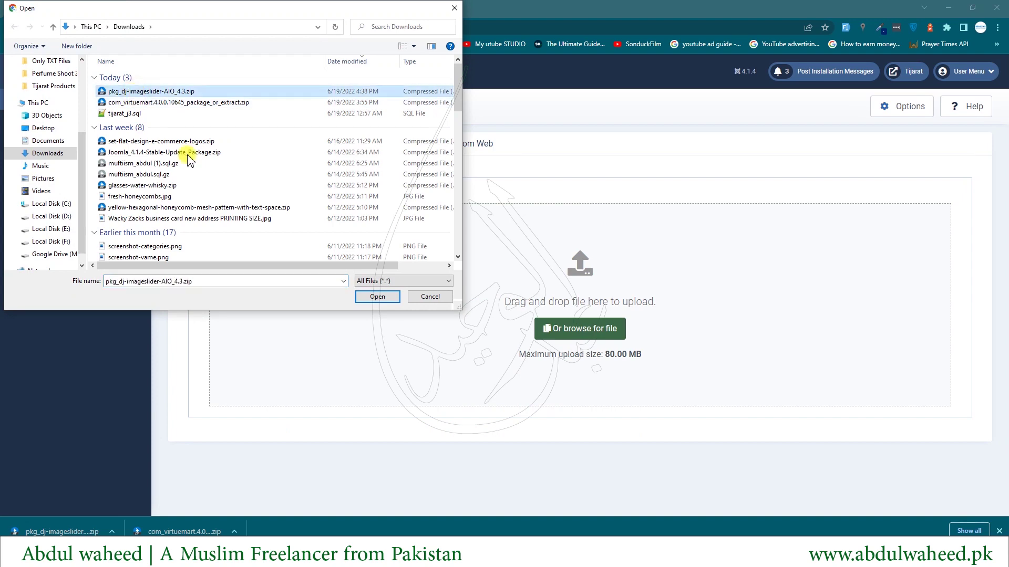
pyautogui.click(374, 299)
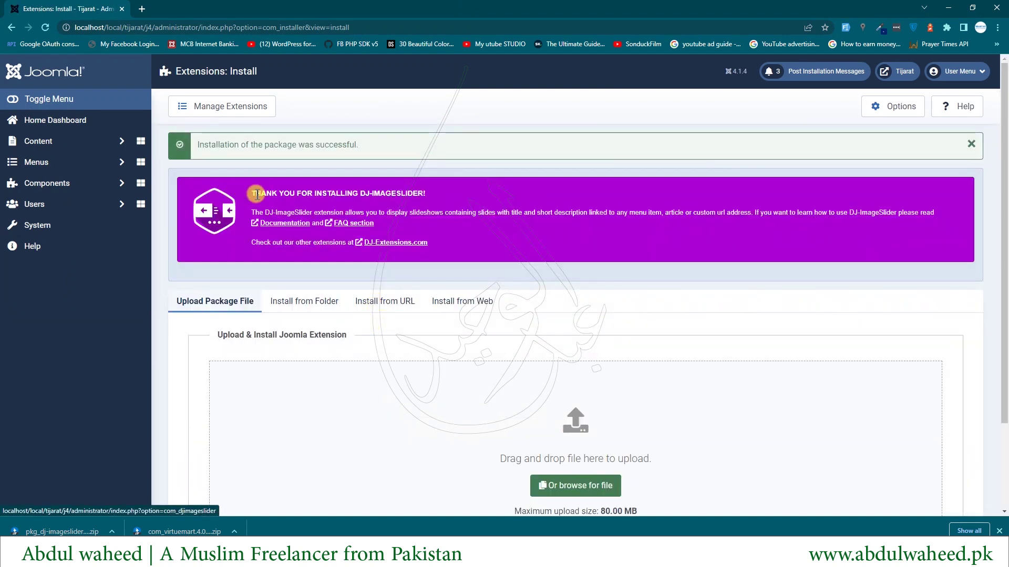
pyautogui.moveTo(209, 147); pyautogui.dragTo(348, 149)
pyautogui.moveTo(251, 193); pyautogui.dragTo(312, 213)
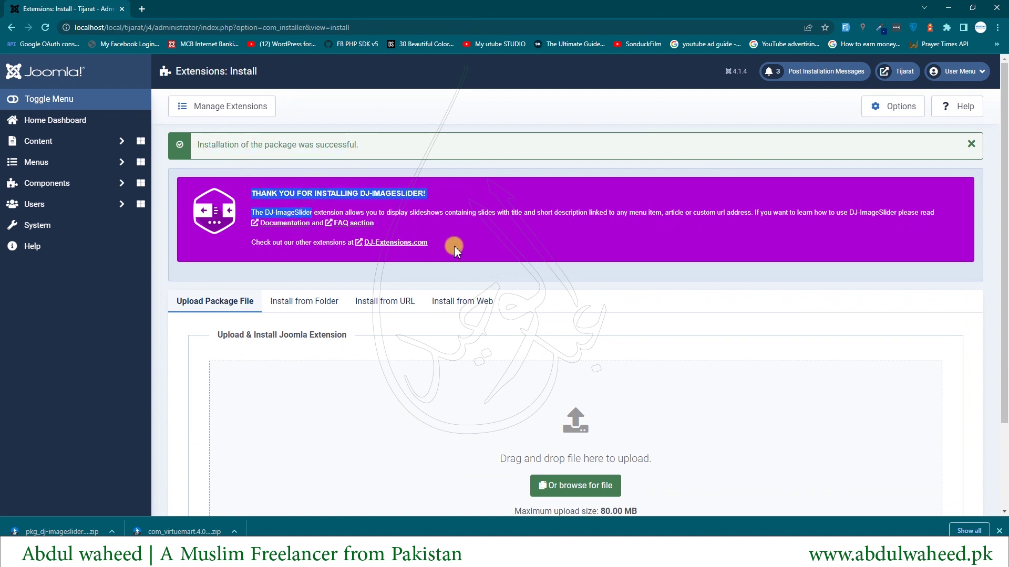
pyautogui.click(269, 194)
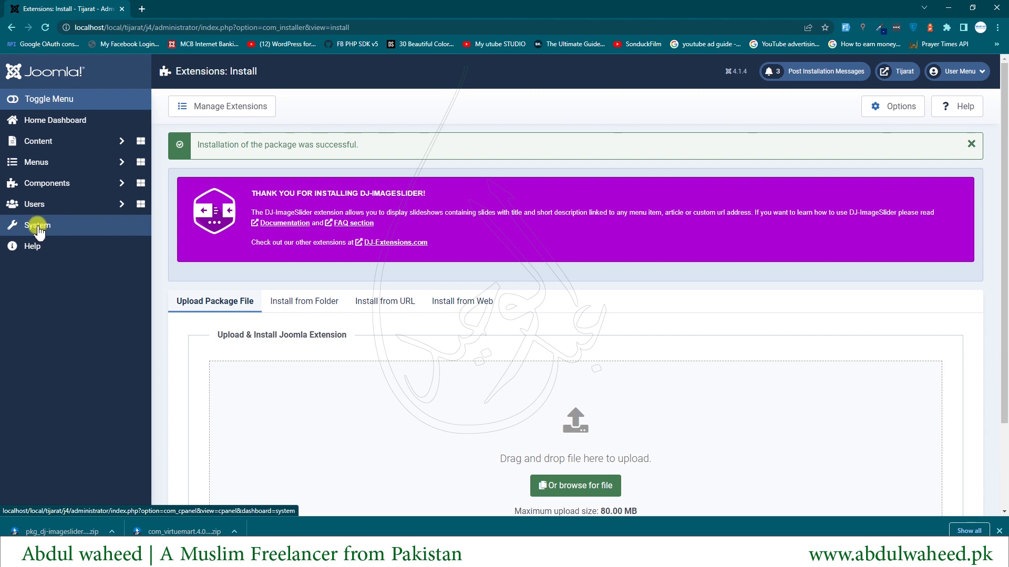
# Open the control panel of the DJ-ImageSlider component.
pyautogui.click(47, 185)
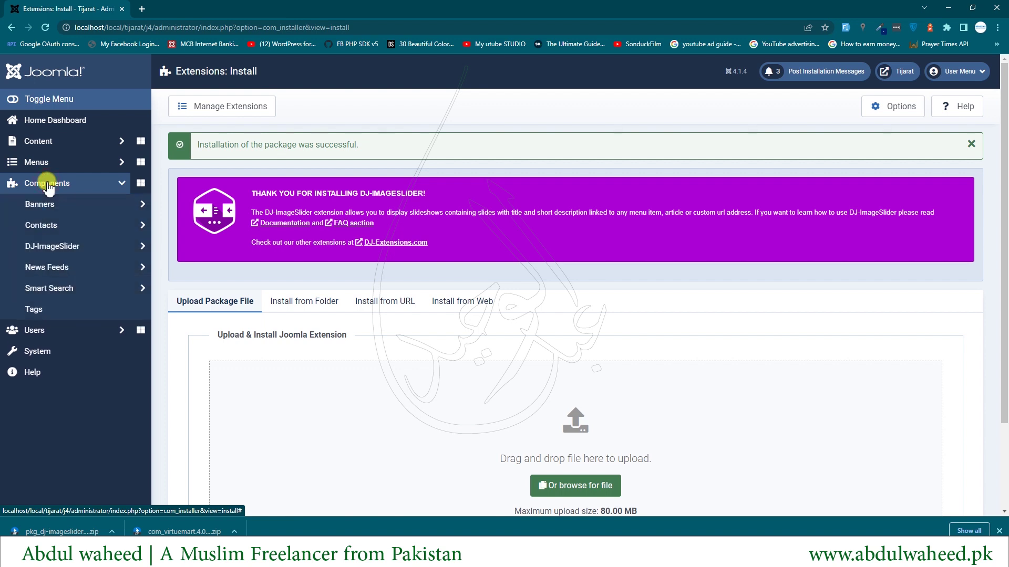
pyautogui.click(56, 251)
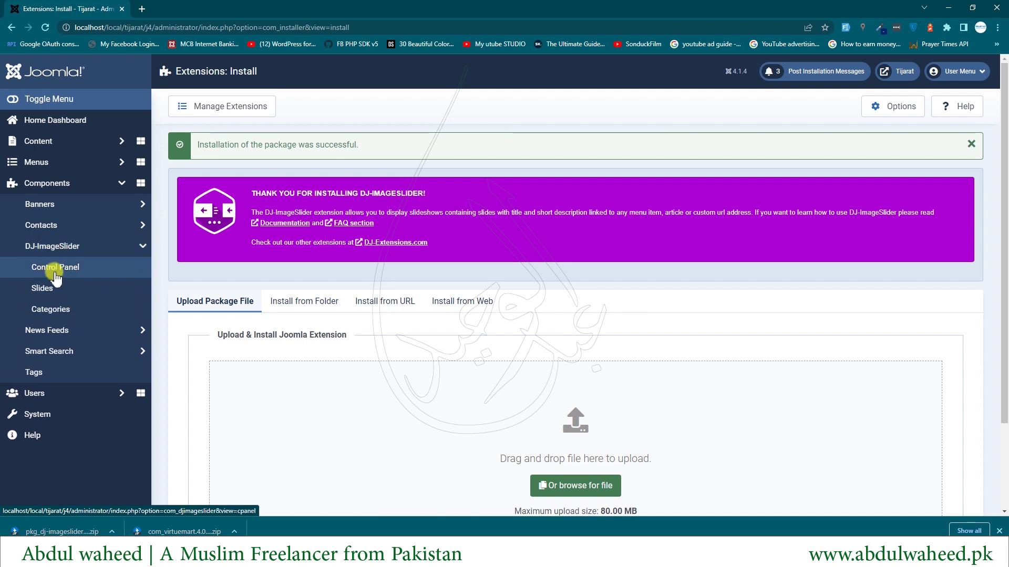
pyautogui.click(56, 273)
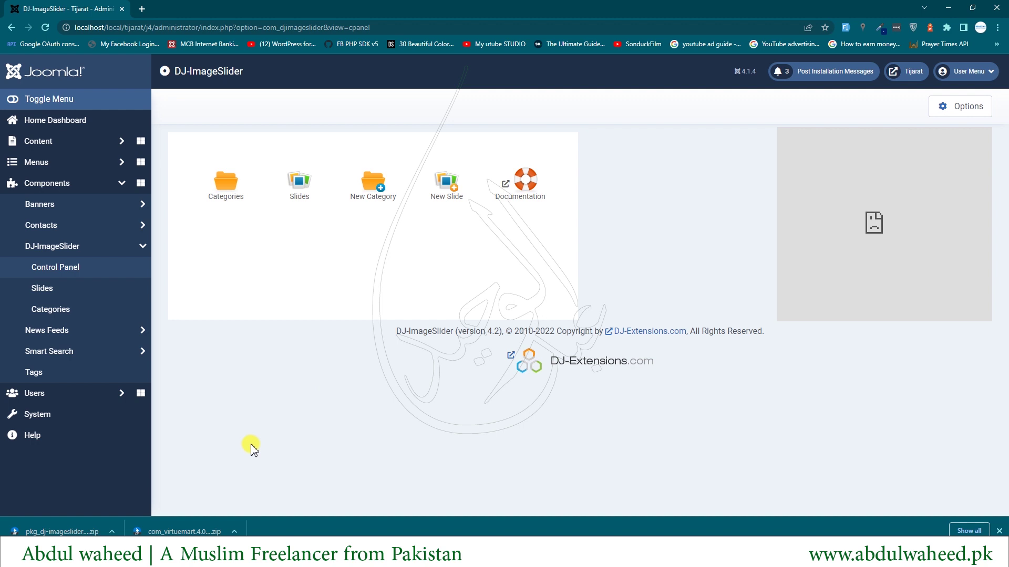
# Return to the list of installed extensions through the System dashboard and sort it by ID descending.
pyautogui.click(36, 416)
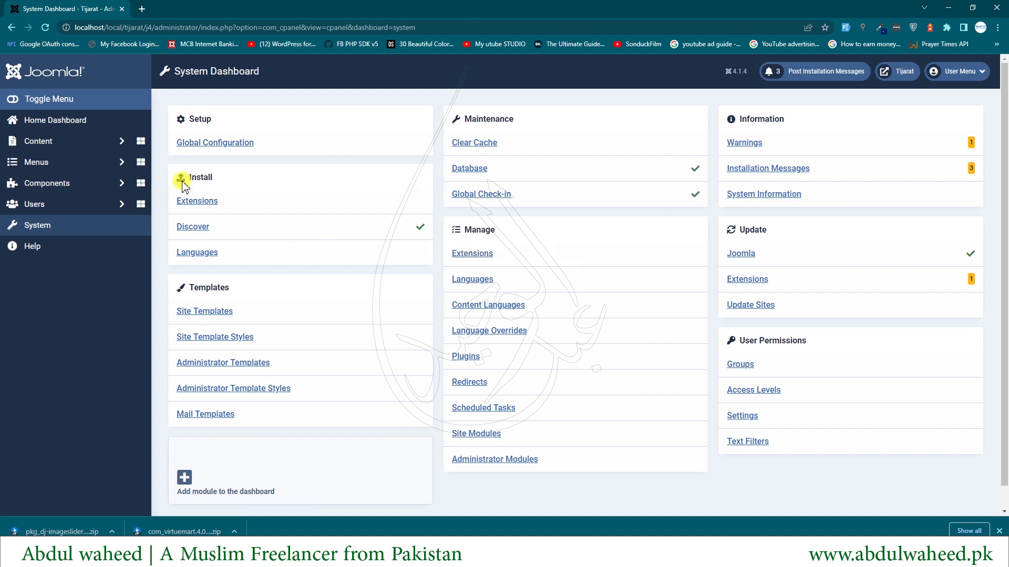
pyautogui.moveTo(182, 181); pyautogui.dragTo(225, 177)
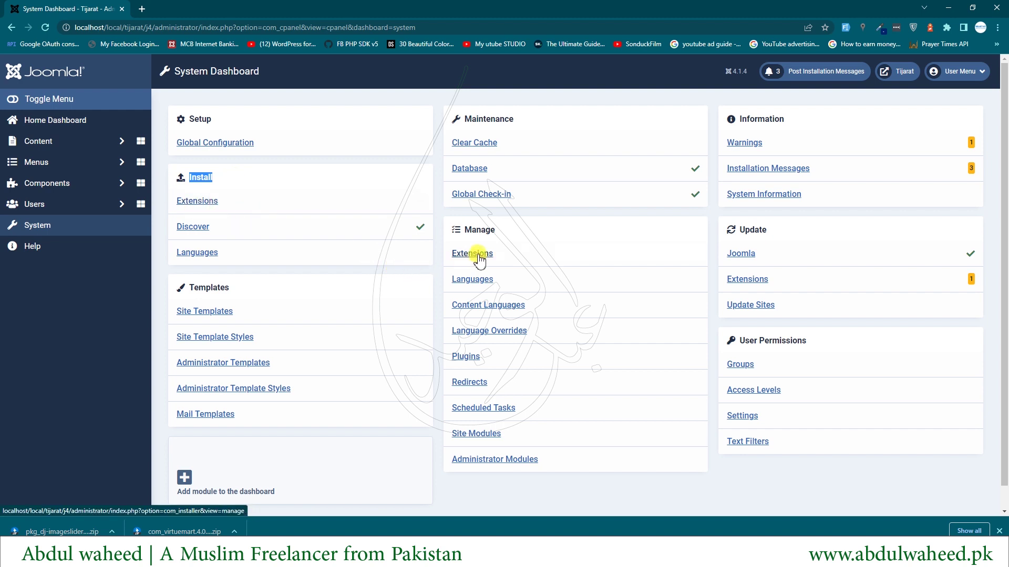
pyautogui.moveTo(169, 252); pyautogui.dragTo(235, 255)
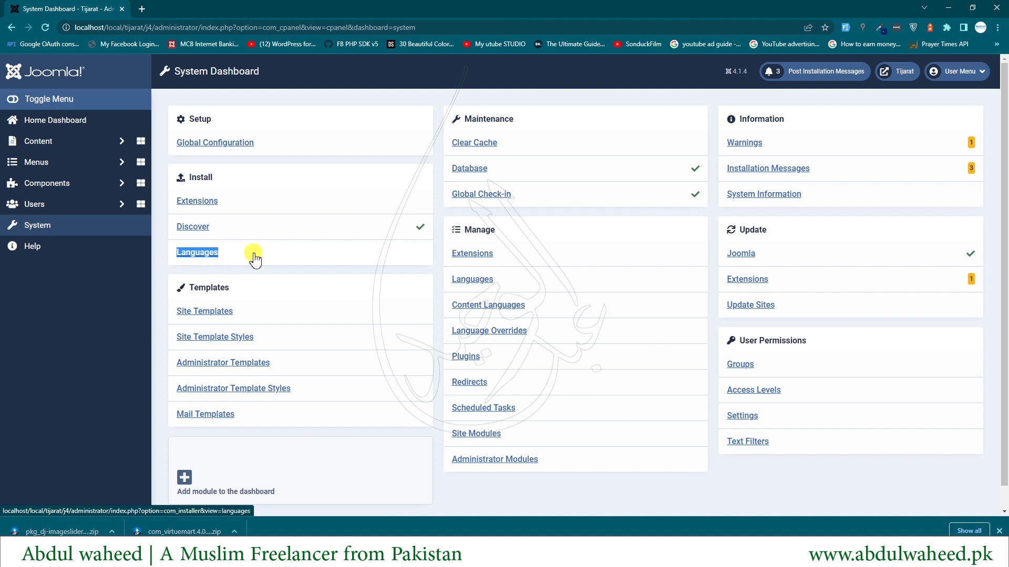
pyautogui.click(464, 256)
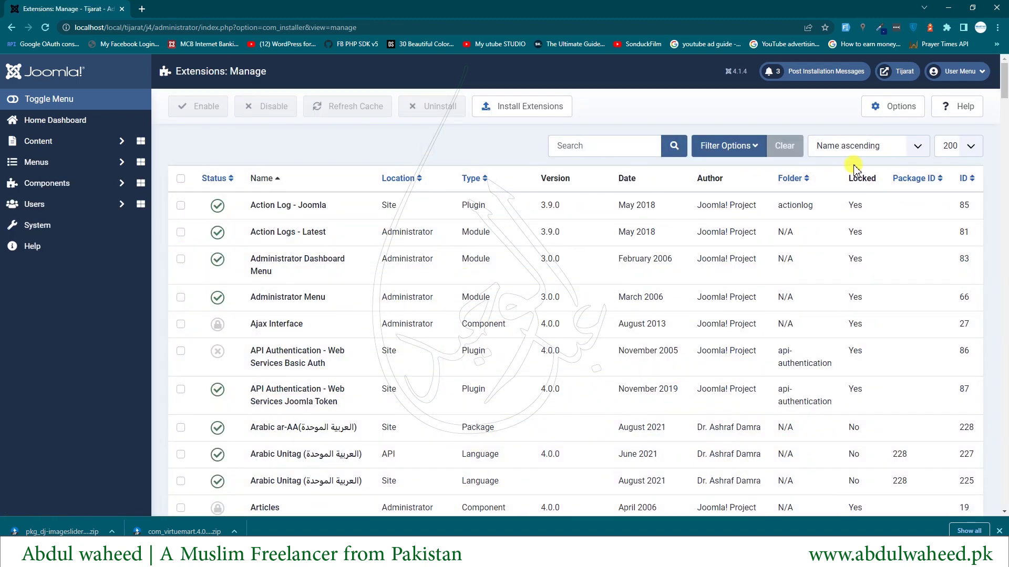
pyautogui.click(843, 147)
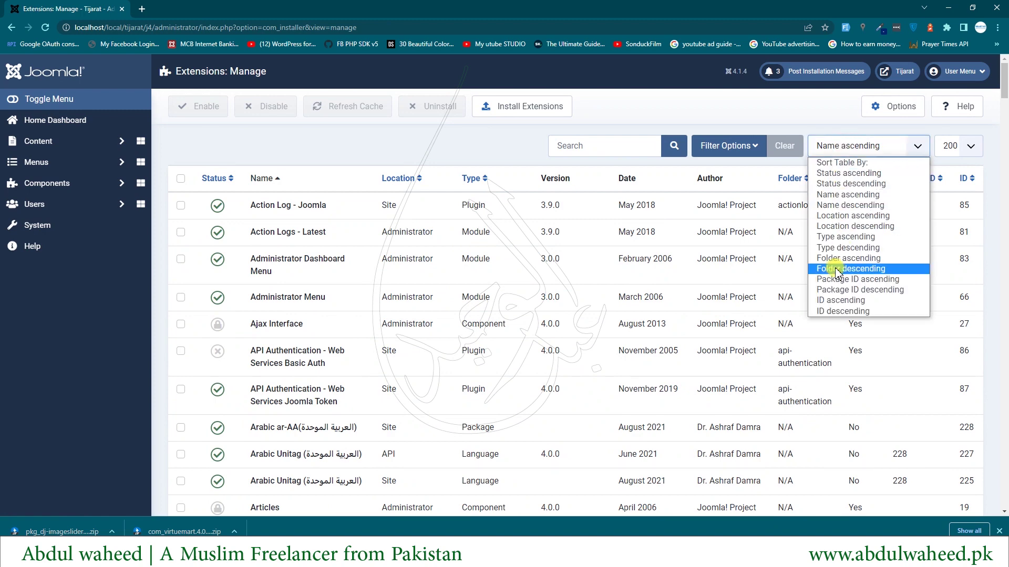
pyautogui.click(836, 312)
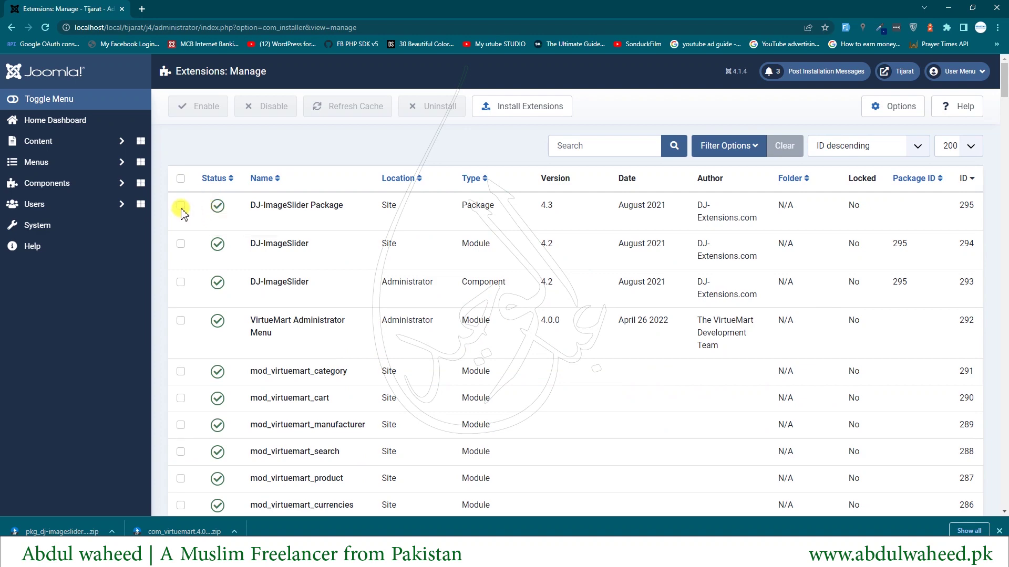
# Uninstall the DJ-ImageSlider package together with its site module and administrator component, confirming the permanent deletion.
pyautogui.moveTo(277, 201)
pyautogui.moveTo(266, 205); pyautogui.dragTo(315, 204)
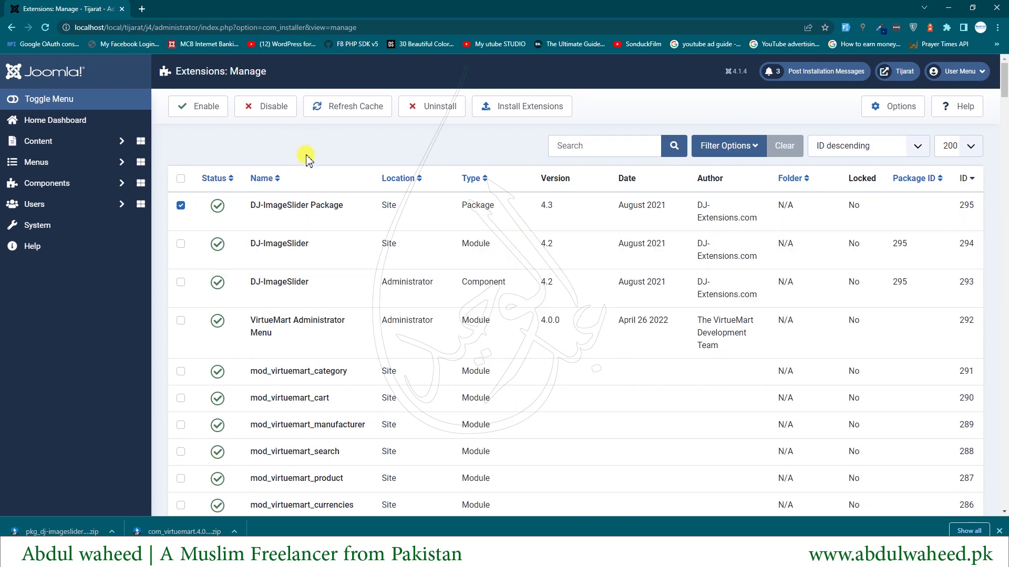
pyautogui.moveTo(463, 243); pyautogui.dragTo(512, 248)
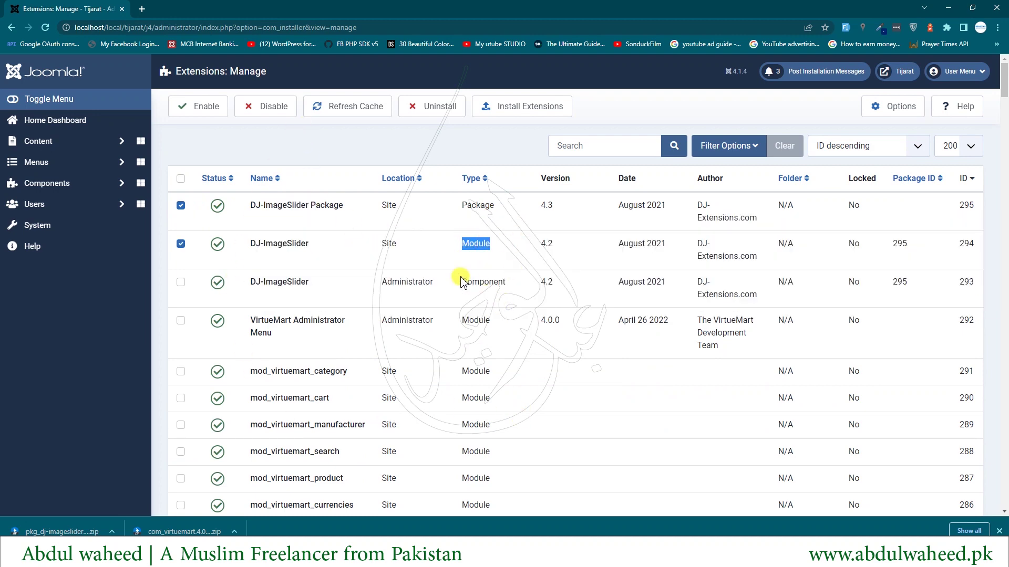
pyautogui.moveTo(462, 282); pyautogui.dragTo(504, 283)
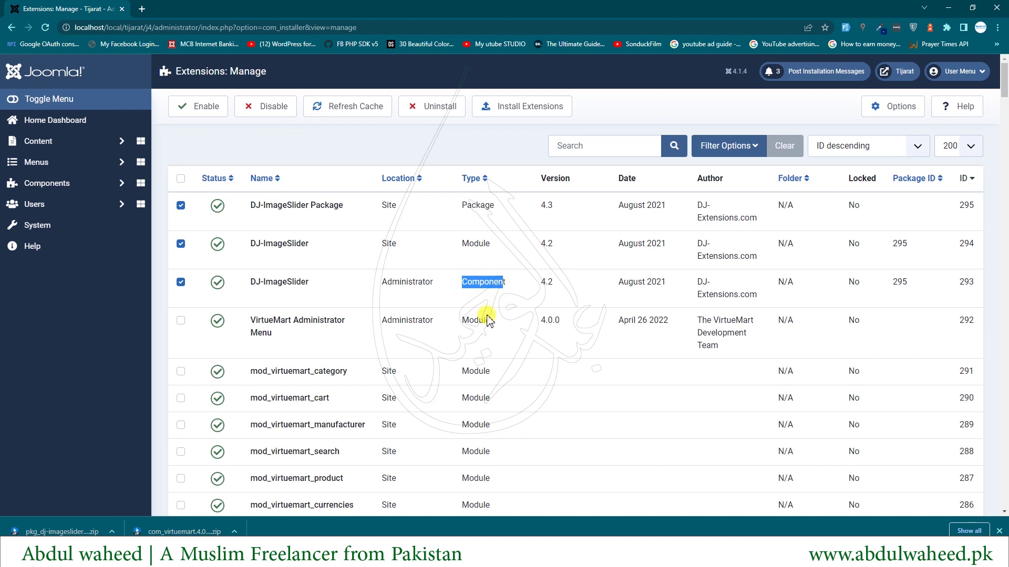
pyautogui.click(469, 281)
pyautogui.doubleClick(471, 245)
pyautogui.click(472, 206)
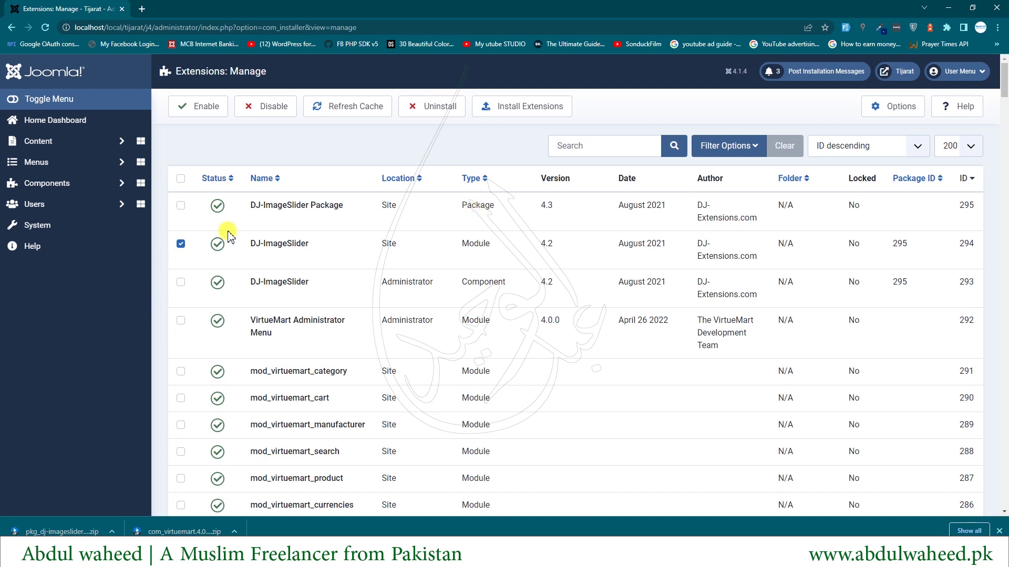
pyautogui.click(179, 207)
pyautogui.click(180, 283)
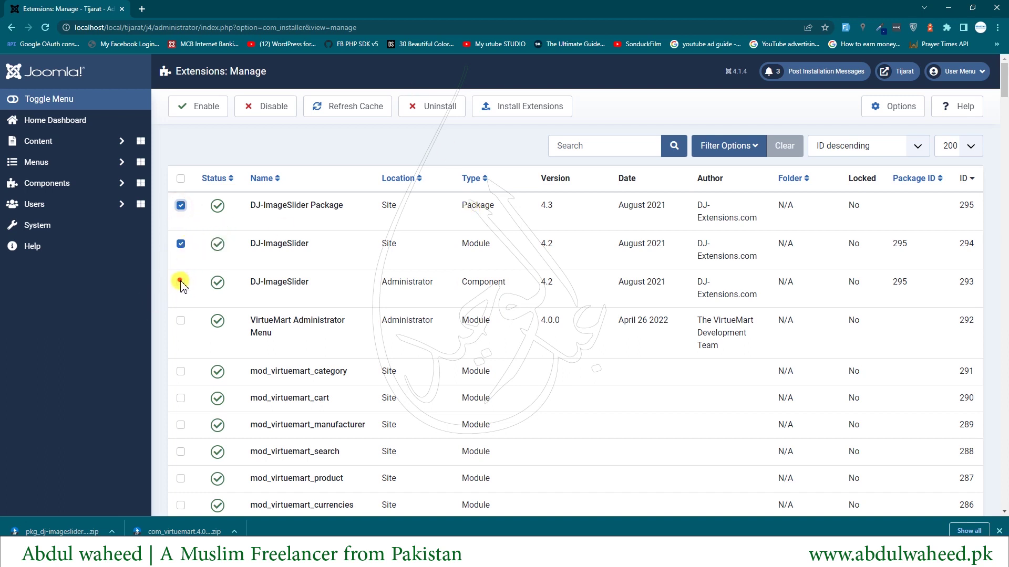
pyautogui.click(440, 106)
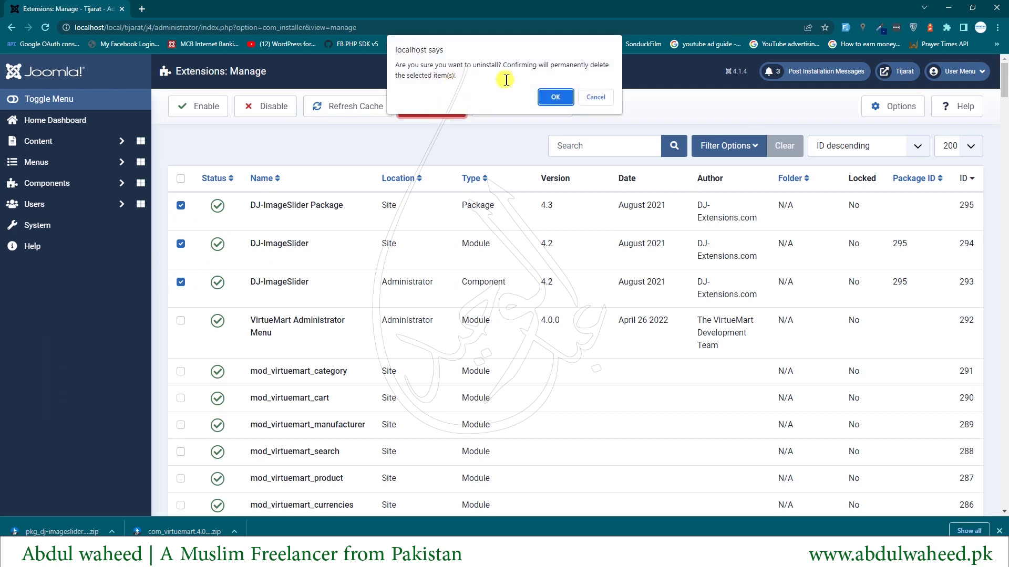
pyautogui.click(562, 99)
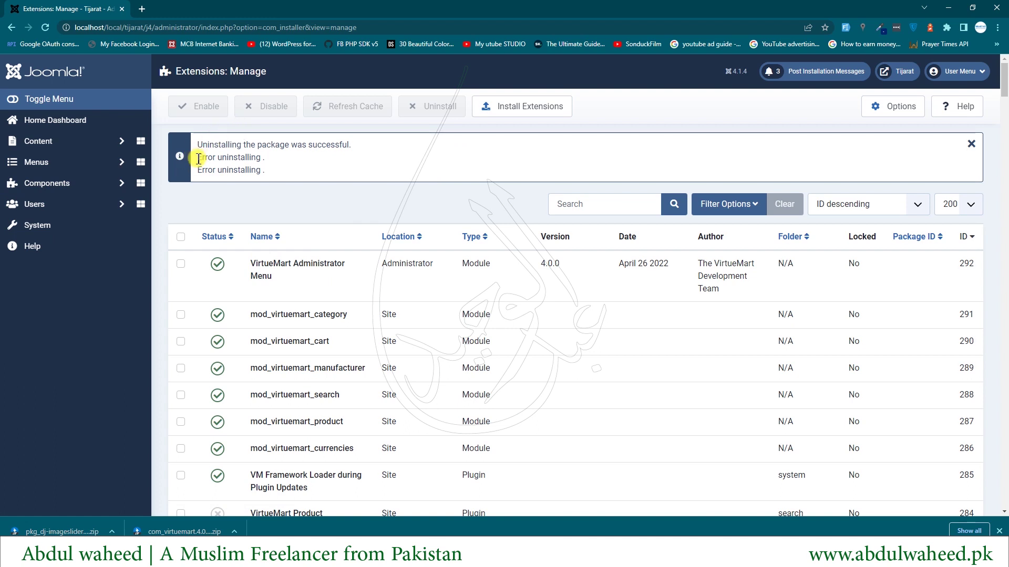
# Review the uninstall messages and check the installed components list for DJ-ImageSlider.
pyautogui.moveTo(198, 154); pyautogui.dragTo(266, 168)
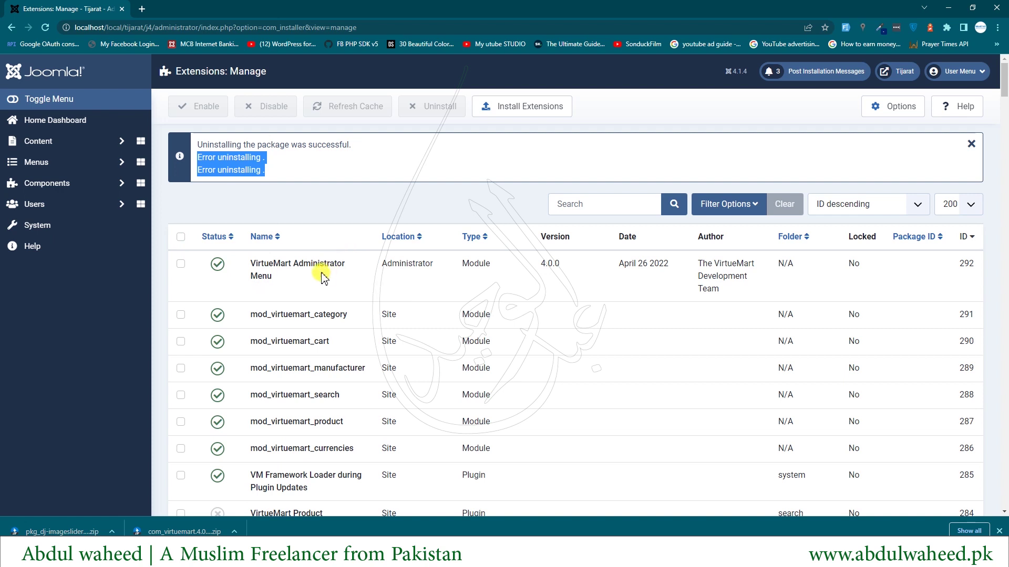
pyautogui.click(218, 145)
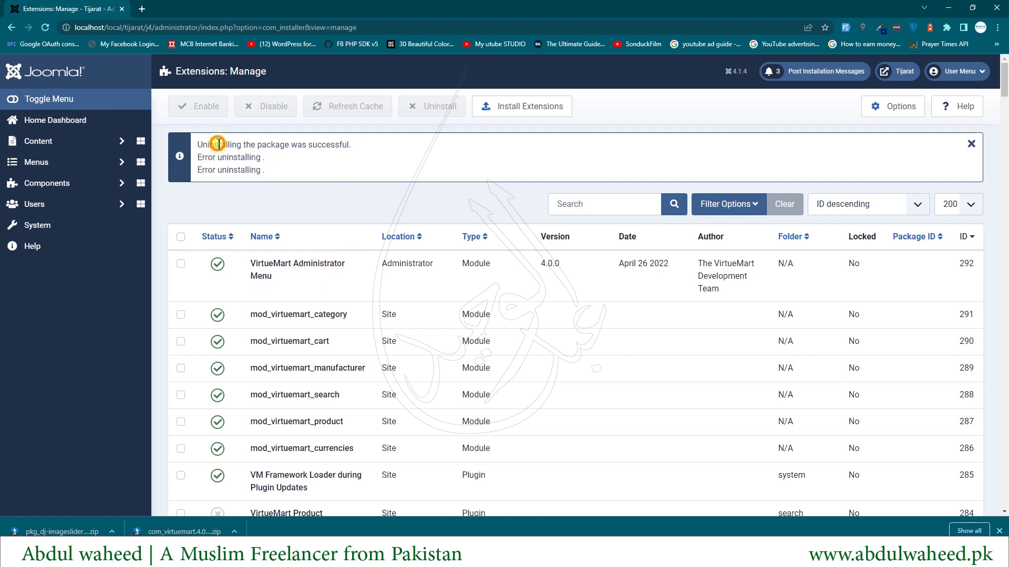
pyautogui.tripleClick(219, 145)
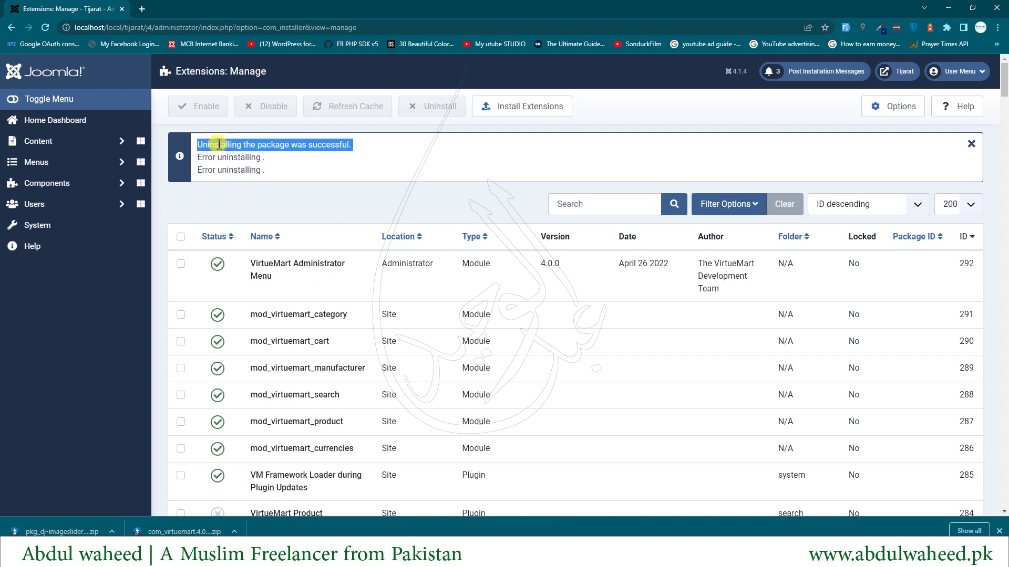
pyautogui.doubleClick(219, 145)
pyautogui.moveTo(219, 145); pyautogui.dragTo(351, 158)
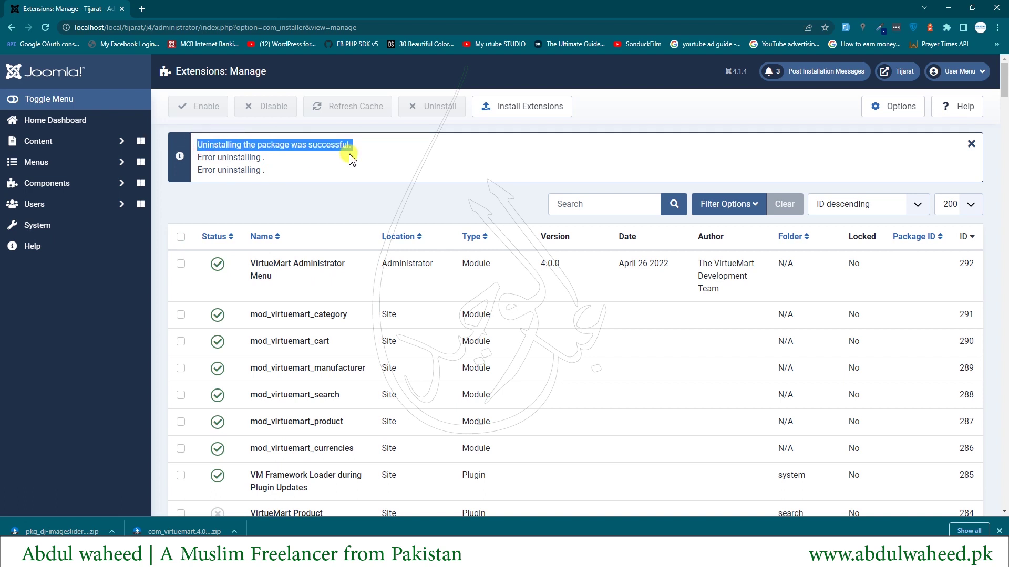
pyautogui.click(75, 185)
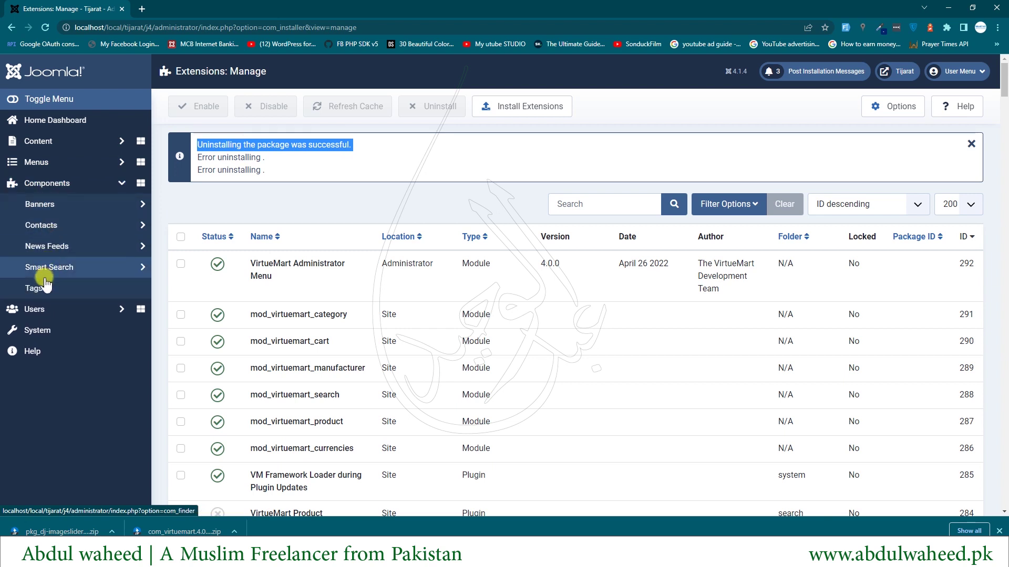
pyautogui.click(463, 322)
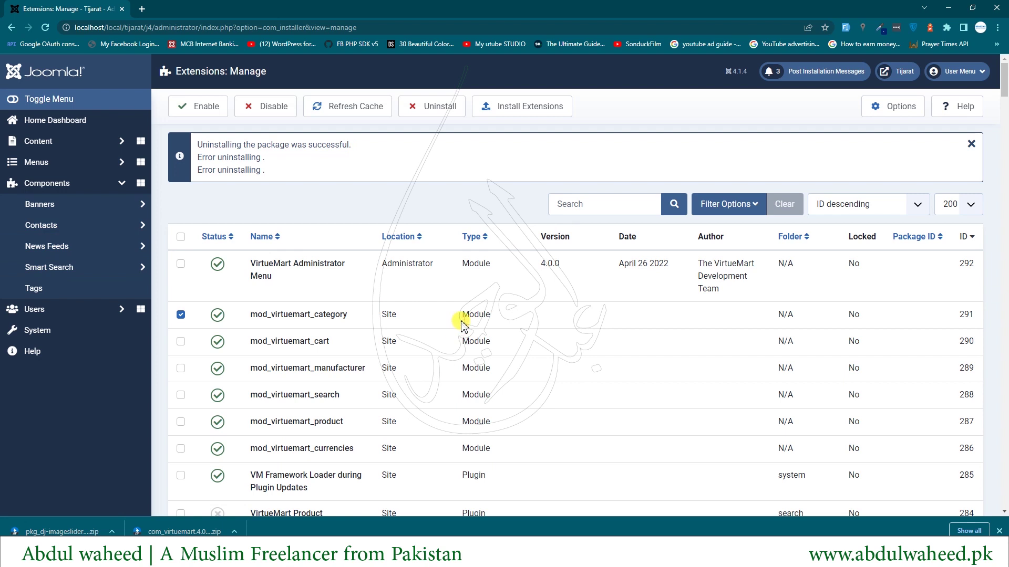